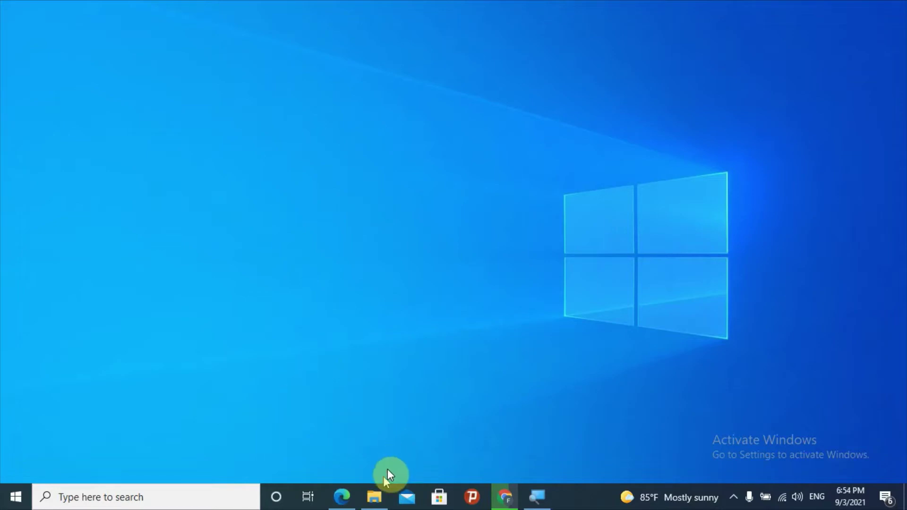
- Open File Explorer, find it again with a Windows search for "file", and show the contents of This PC
{"action": "mouse_move", "coordinate": [376, 494]}
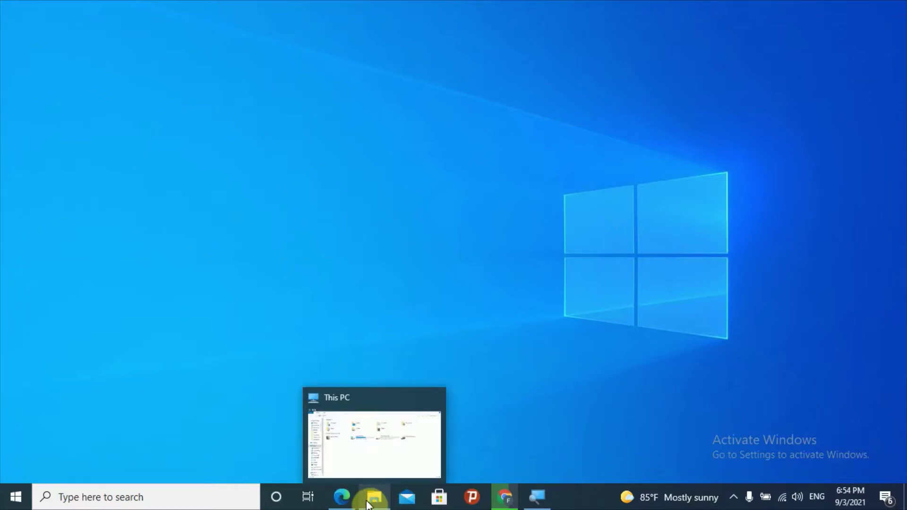
{"action": "left_click", "coordinate": [367, 504]}
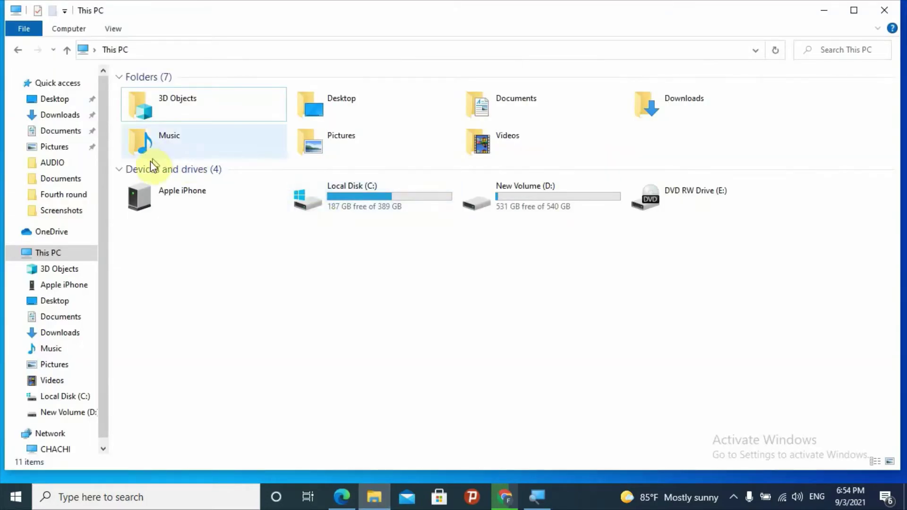
{"action": "left_click", "coordinate": [124, 493]}
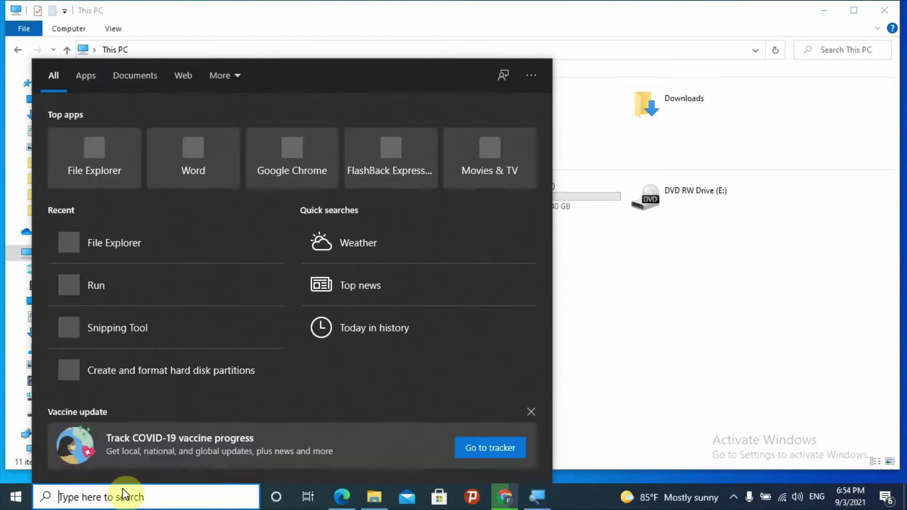
{"action": "type", "text": "file"}
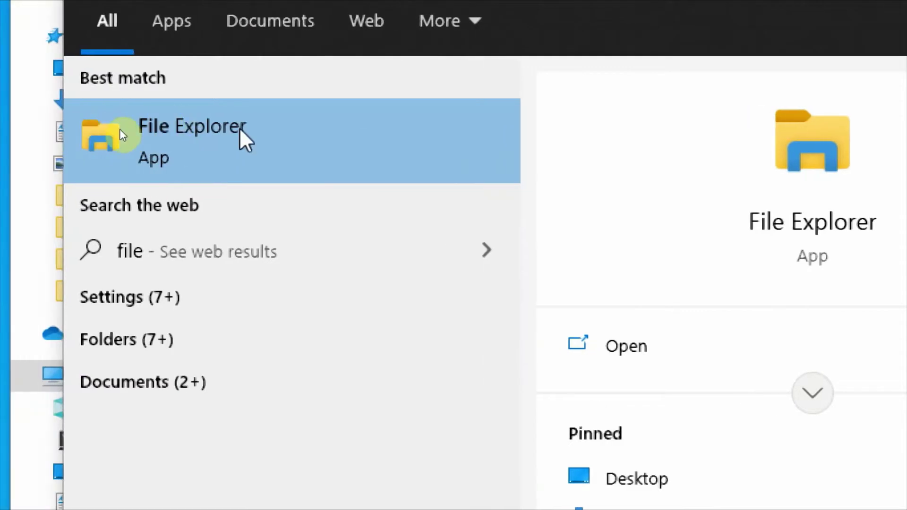
{"action": "left_click", "coordinate": [120, 131]}
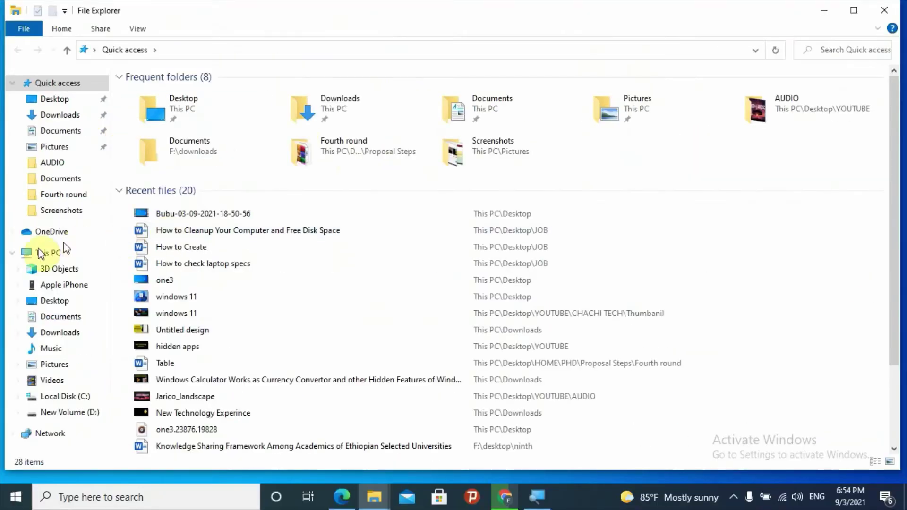
{"action": "left_click", "coordinate": [38, 255]}
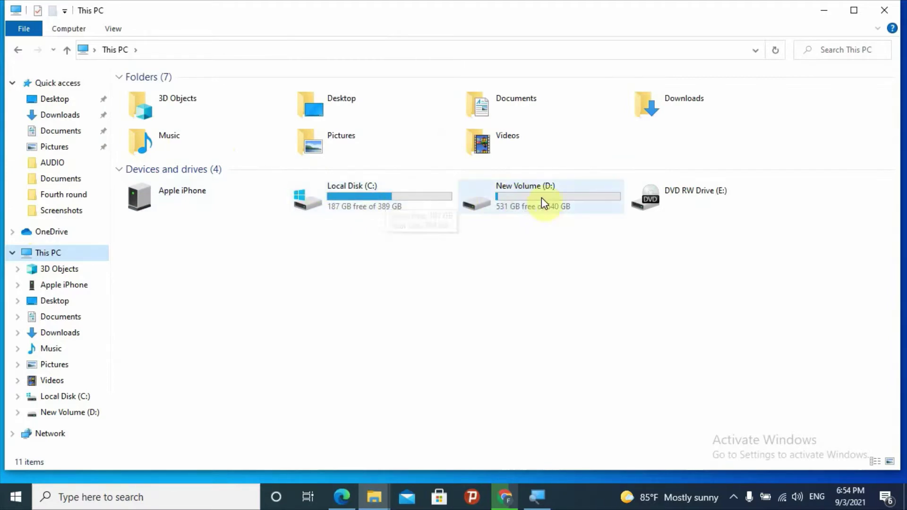
- Check the free space and total size of Local Disk (C:) and New Volume (D:), and clear the File Explorer windows
{"action": "mouse_move", "coordinate": [342, 194]}
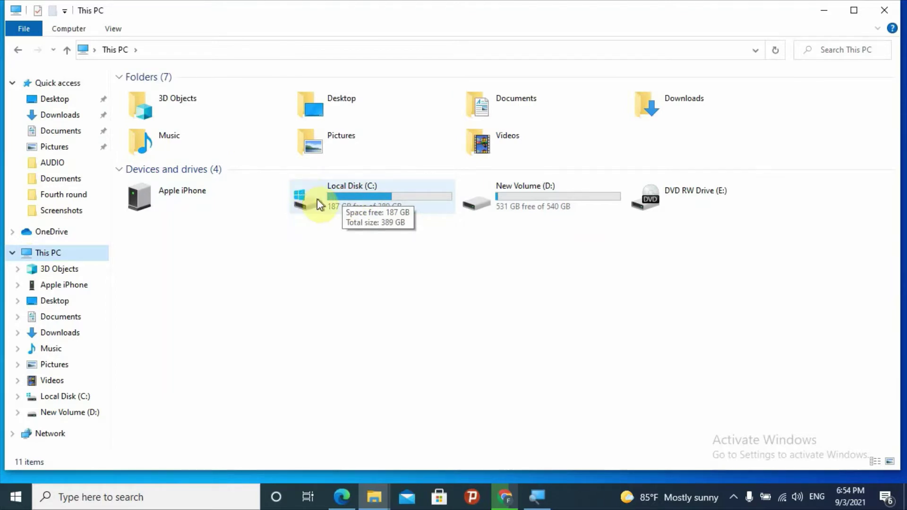
{"action": "mouse_move", "coordinate": [549, 195]}
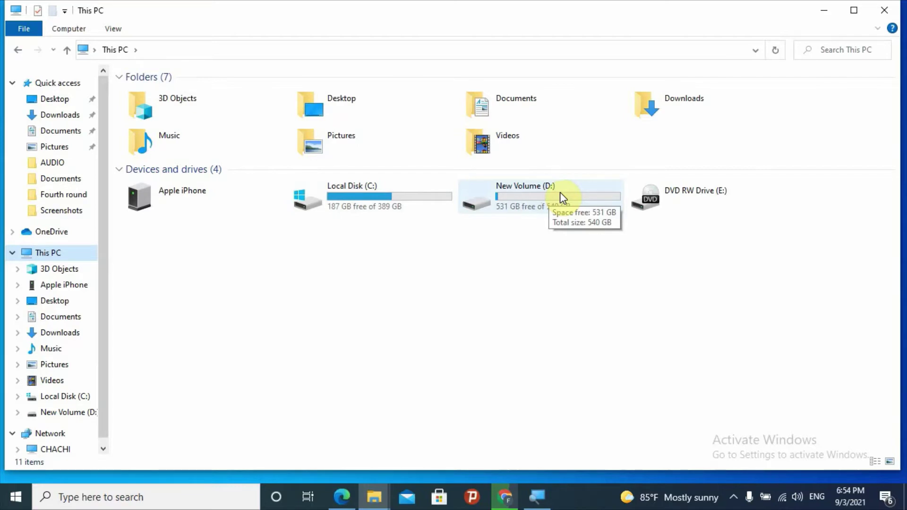
{"action": "left_click", "coordinate": [822, 11]}
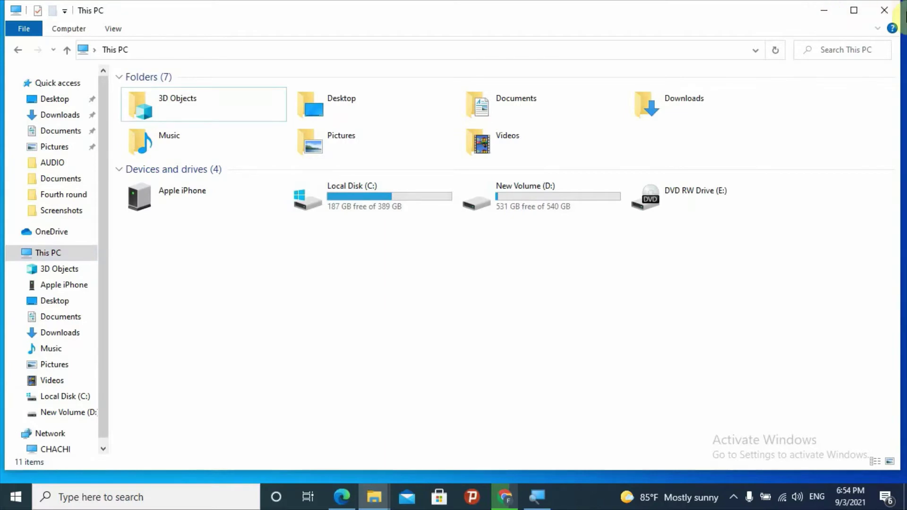
{"action": "left_click", "coordinate": [905, 18]}
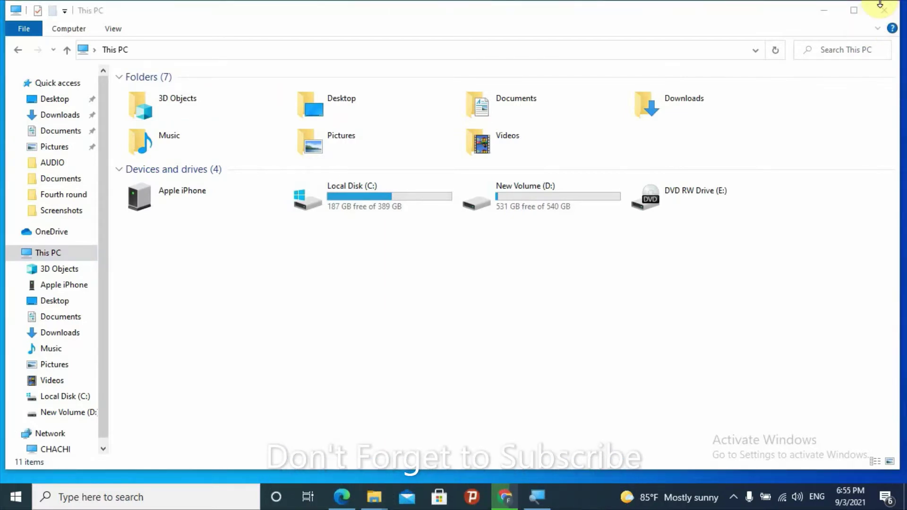
{"action": "left_click", "coordinate": [881, 8]}
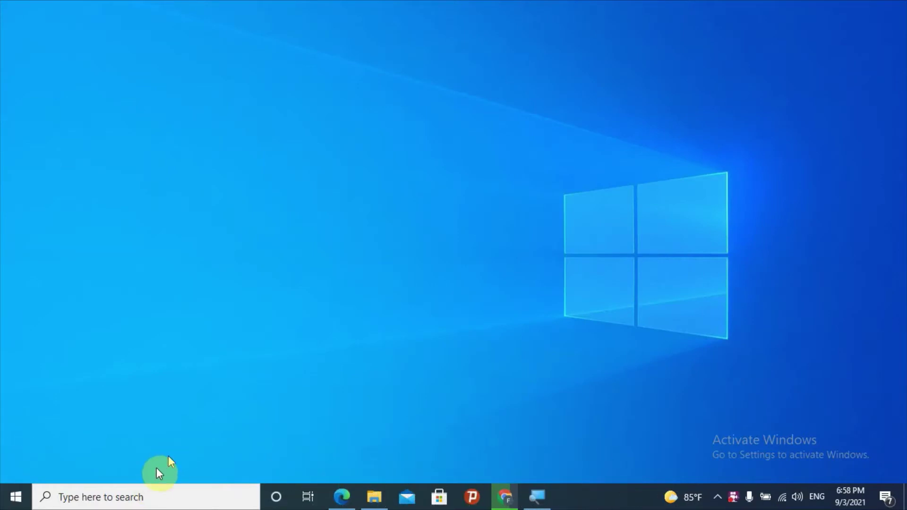
- Search Windows for disk management and open the Disk Management utility
{"action": "left_click", "coordinate": [127, 499]}
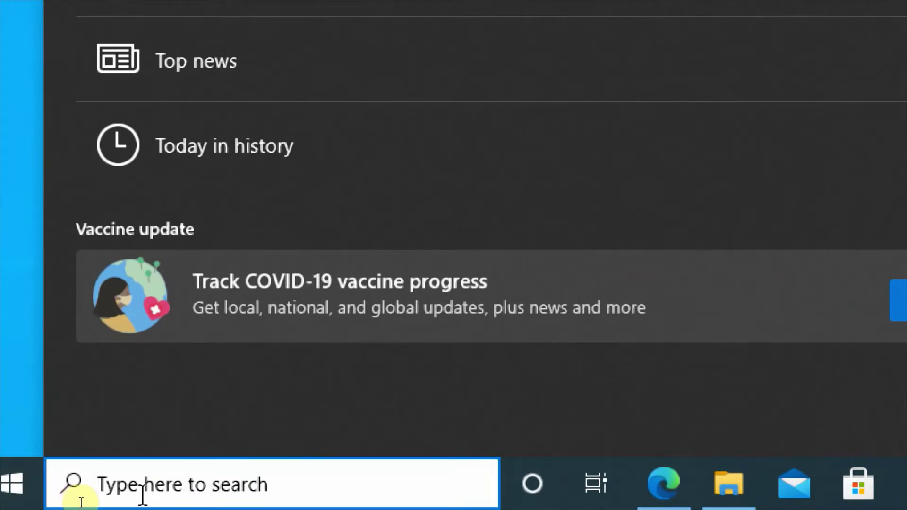
{"action": "type", "text": "disk "}
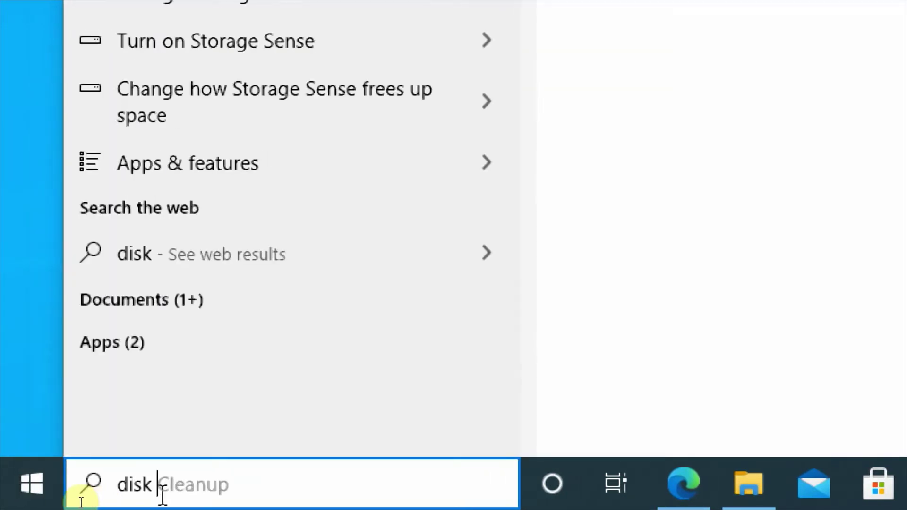
{"action": "type", "text": "manah"}
{"action": "key", "text": "BackSpace"}
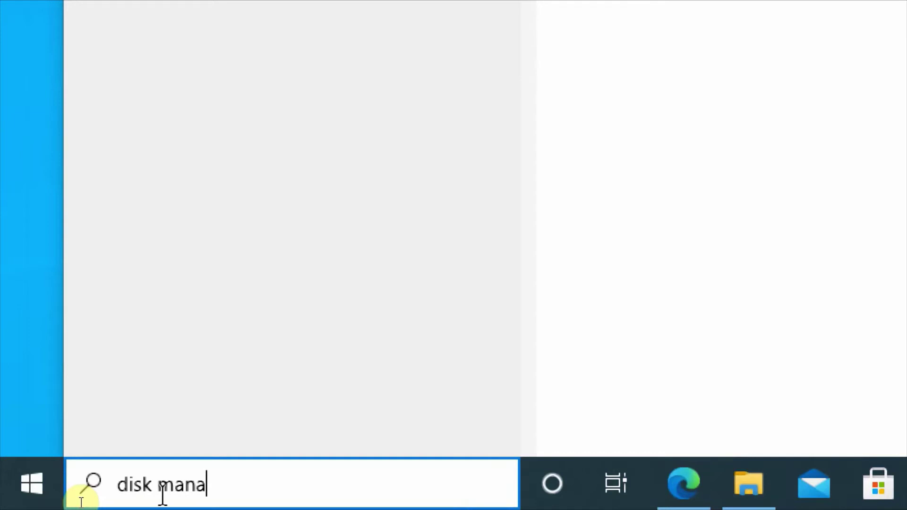
{"action": "type", "text": "gment"}
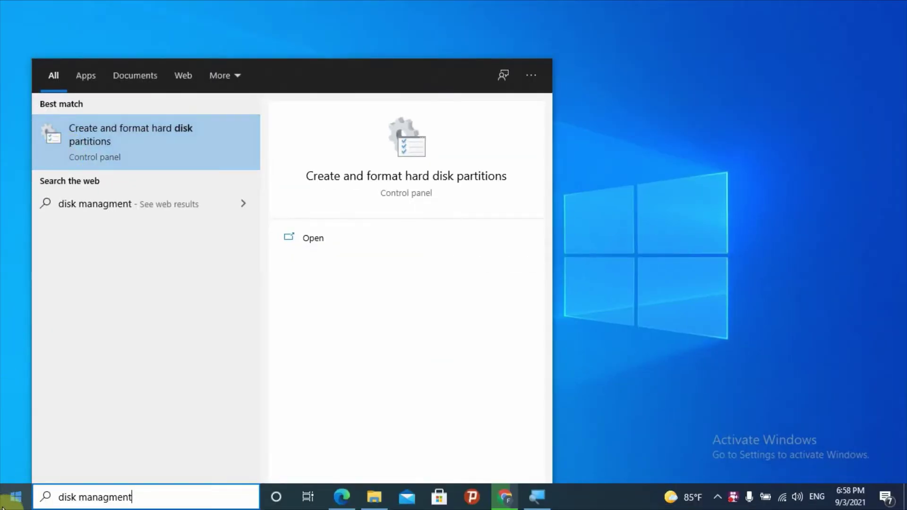
{"action": "right_click", "coordinate": [5, 494]}
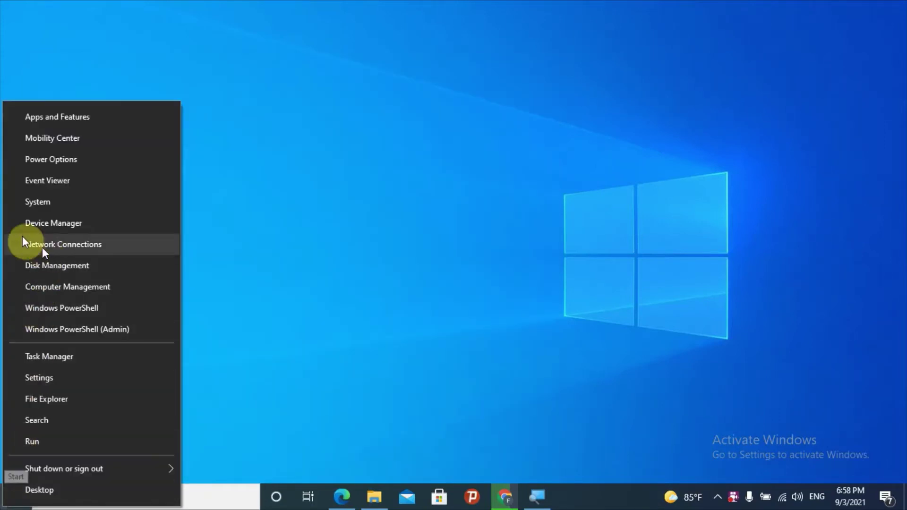
{"action": "left_click", "coordinate": [64, 270]}
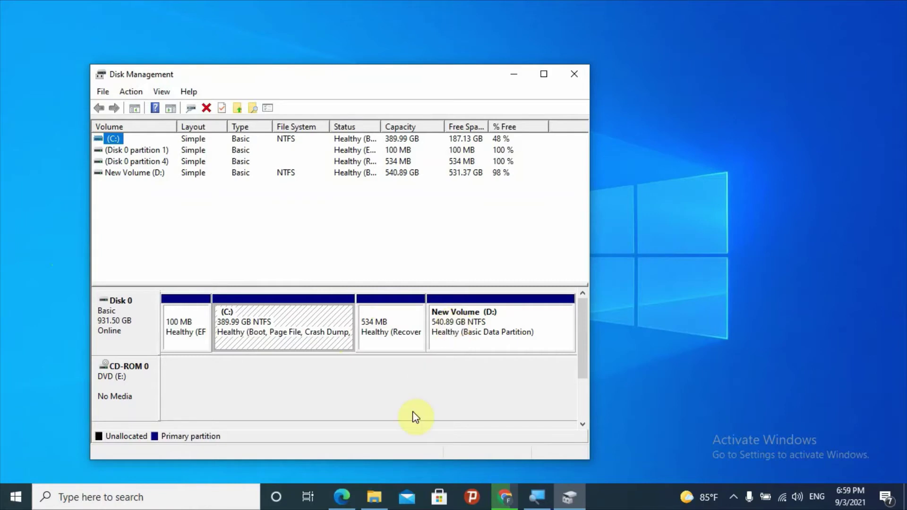
- Review the drives in This PC, and view the properties of the C: partition in Disk Management
{"action": "left_click", "coordinate": [368, 505]}
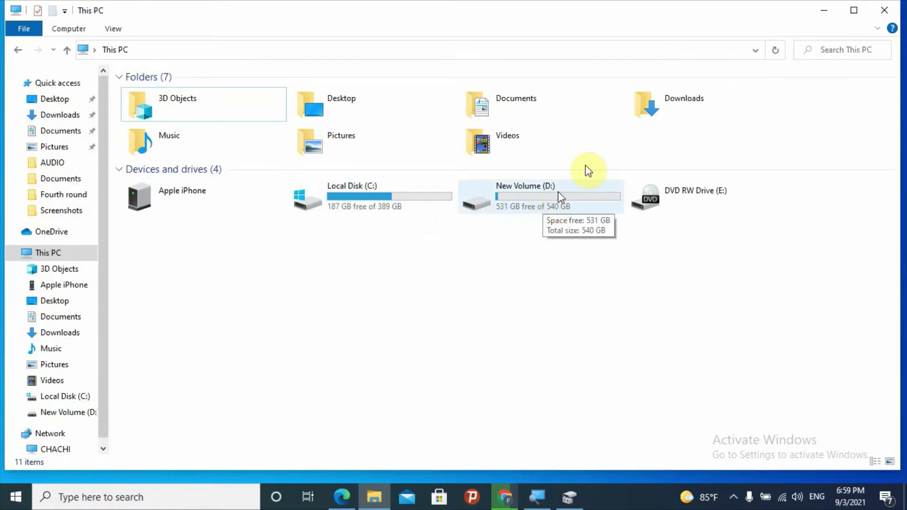
{"action": "left_click", "coordinate": [823, 11]}
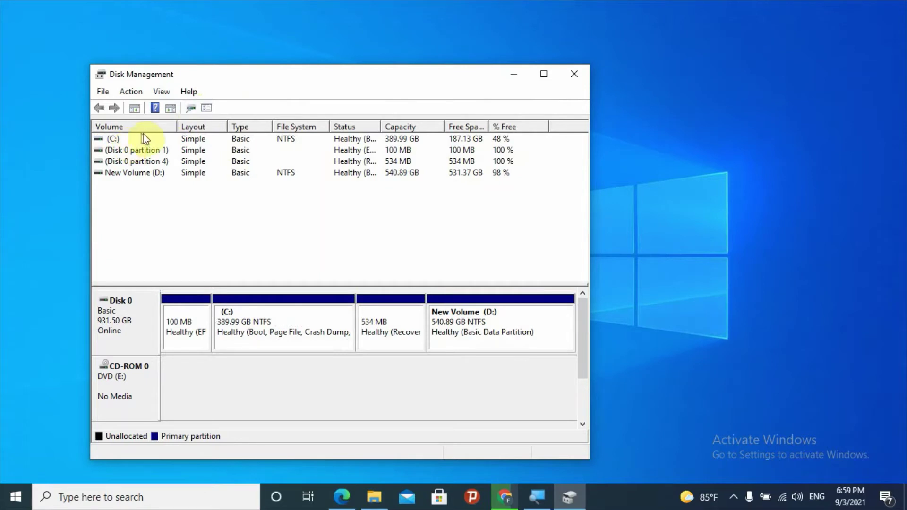
{"action": "left_click", "coordinate": [245, 335]}
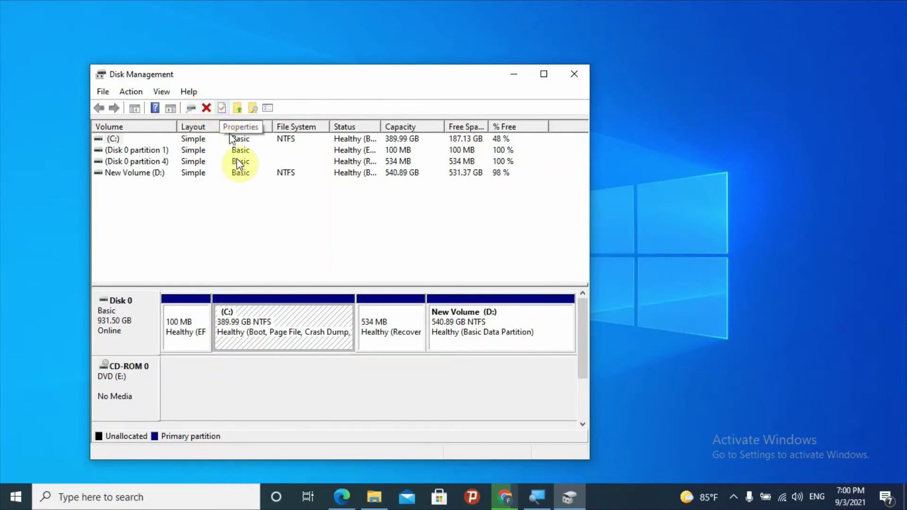
{"action": "left_click", "coordinate": [222, 109]}
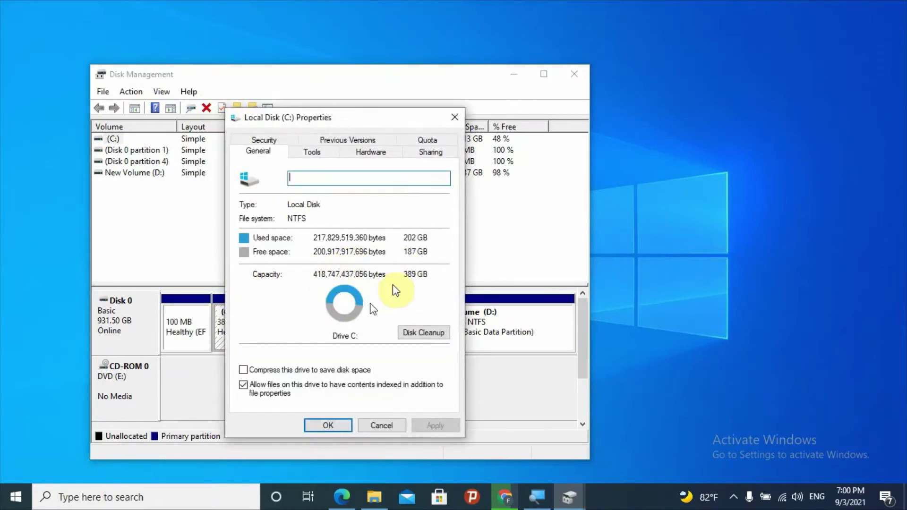
{"action": "left_click", "coordinate": [334, 429]}
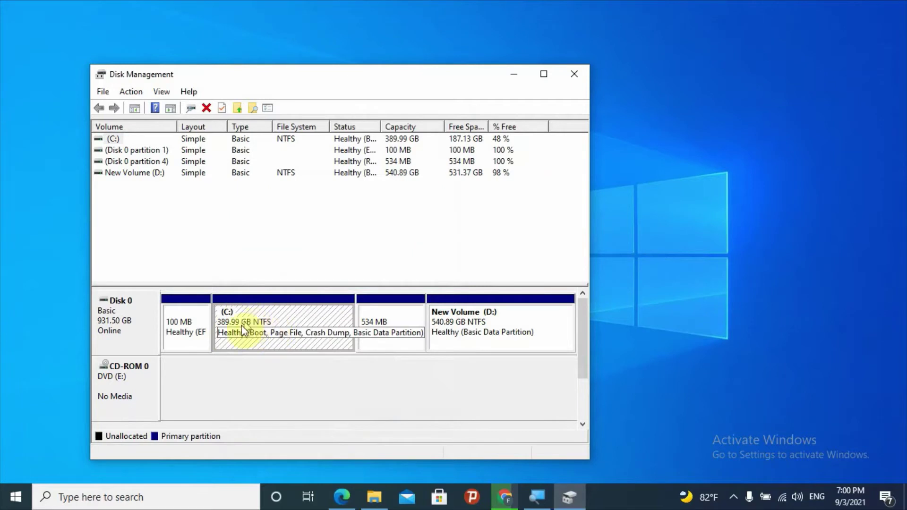
- Shrink the New Volume (D:) partition by 244070 MB
{"action": "right_click", "coordinate": [487, 312]}
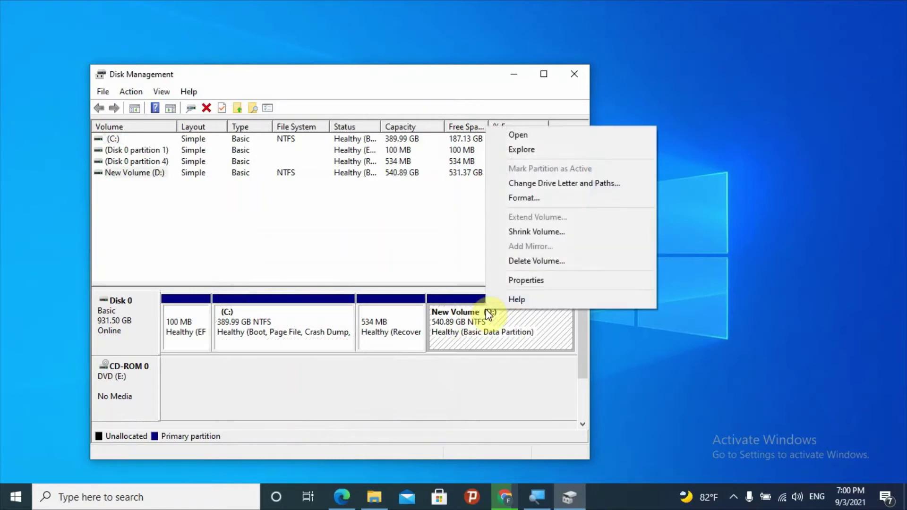
{"action": "left_click", "coordinate": [469, 332]}
{"action": "right_click", "coordinate": [469, 332]}
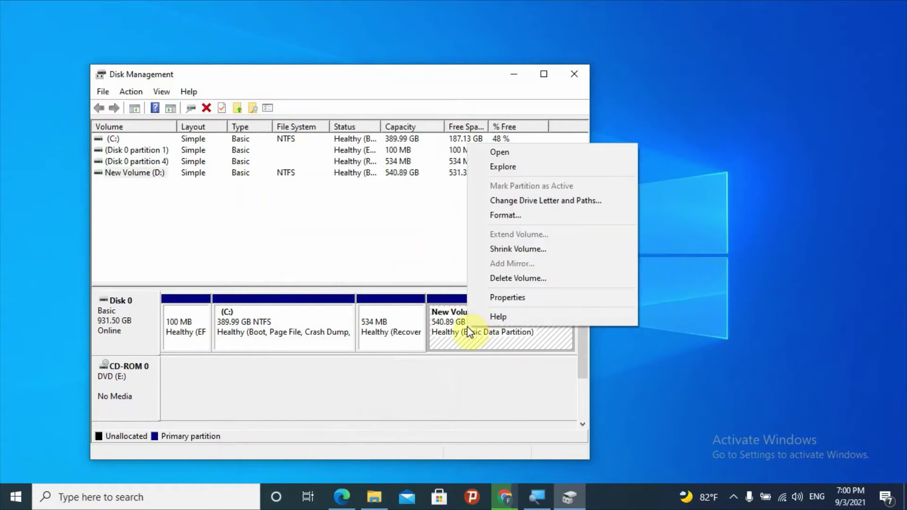
{"action": "left_click", "coordinate": [507, 250]}
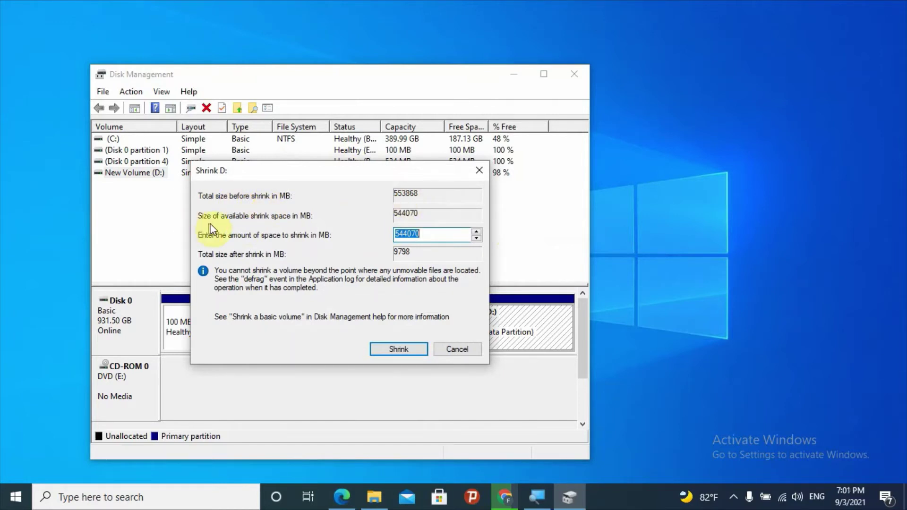
{"action": "left_click", "coordinate": [401, 235]}
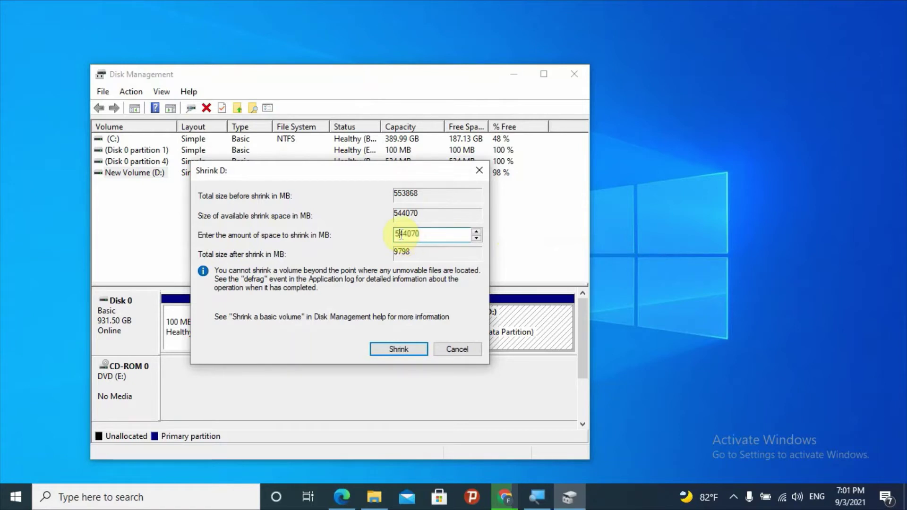
{"action": "key", "text": "BackSpace"}
{"action": "type", "text": "2"}
{"action": "left_click", "coordinate": [420, 234]}
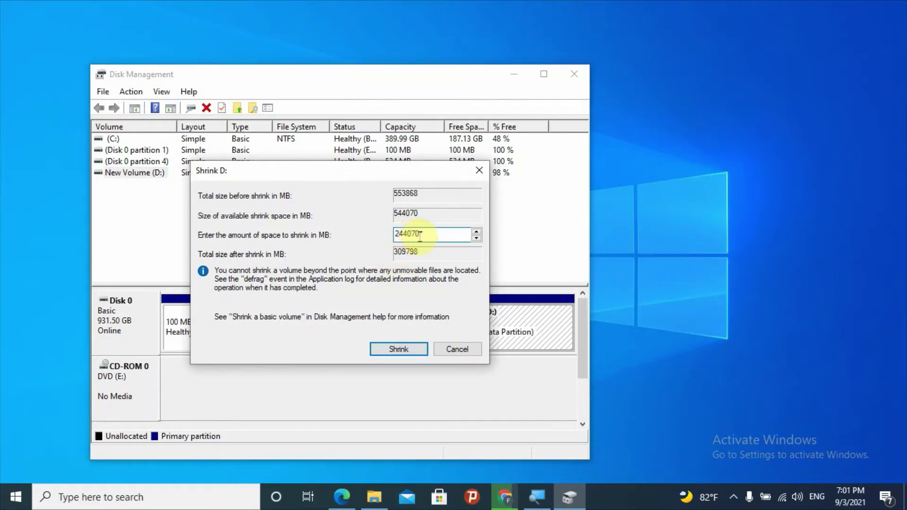
{"action": "left_click", "coordinate": [399, 234]}
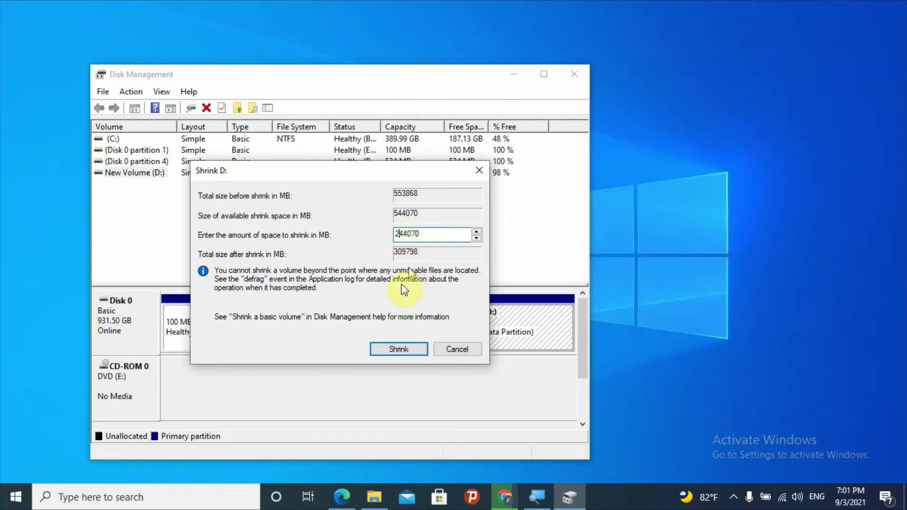
{"action": "left_click", "coordinate": [396, 349]}
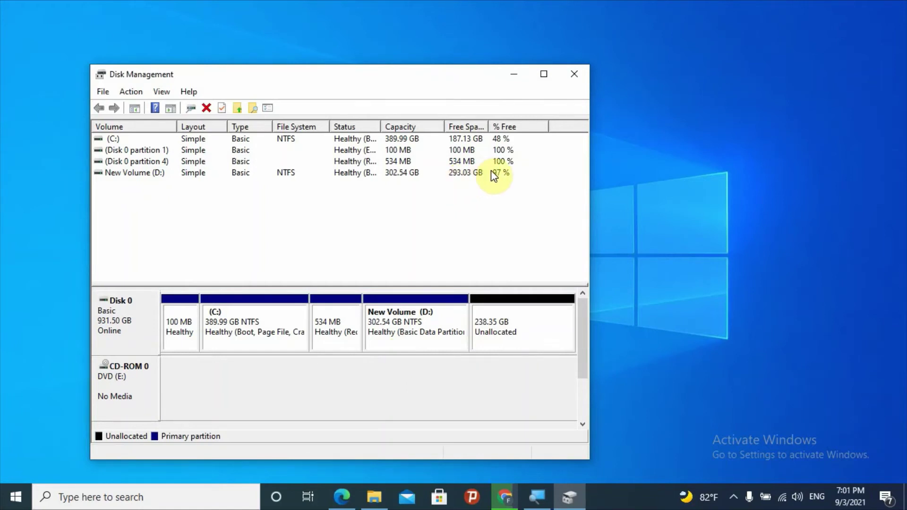
- Set up a new simple volume of 244070 MB in the unallocated space of Disk 0 and assign it drive letter F
{"action": "right_click", "coordinate": [505, 325]}
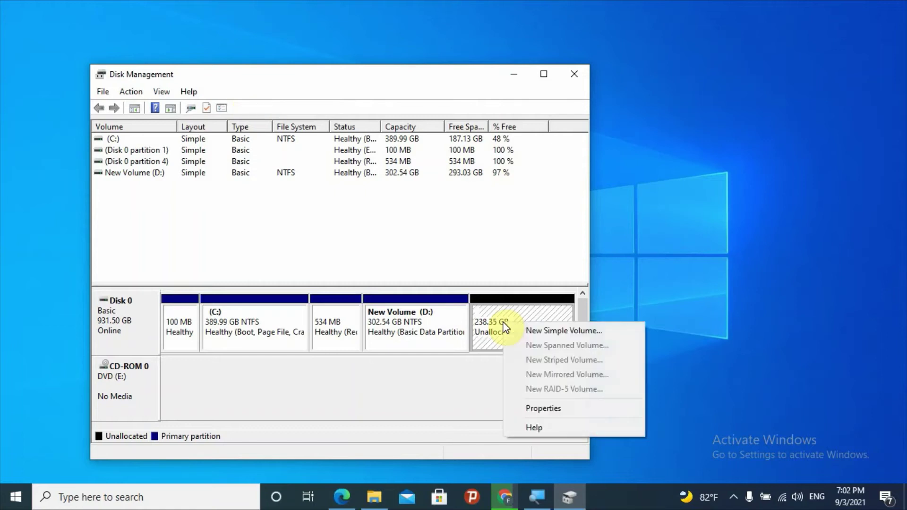
{"action": "left_click", "coordinate": [556, 331]}
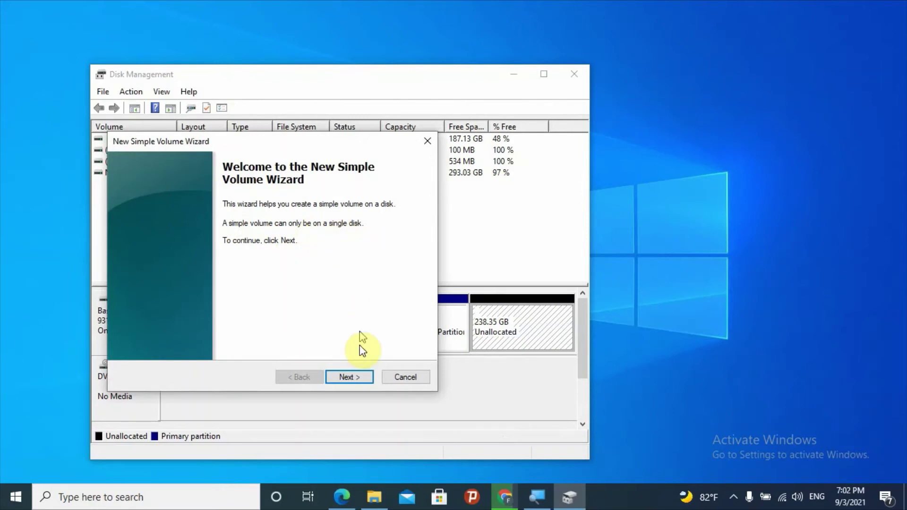
{"action": "left_click", "coordinate": [352, 376]}
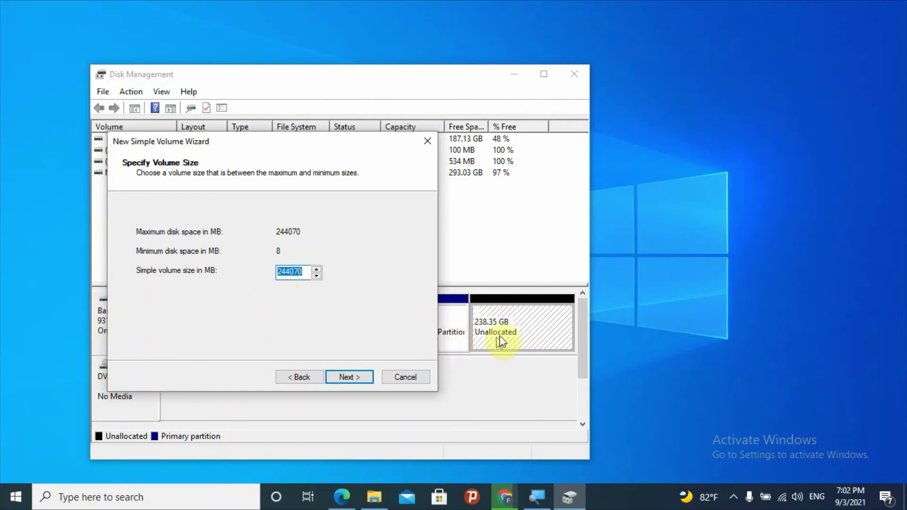
{"action": "left_click", "coordinate": [348, 378]}
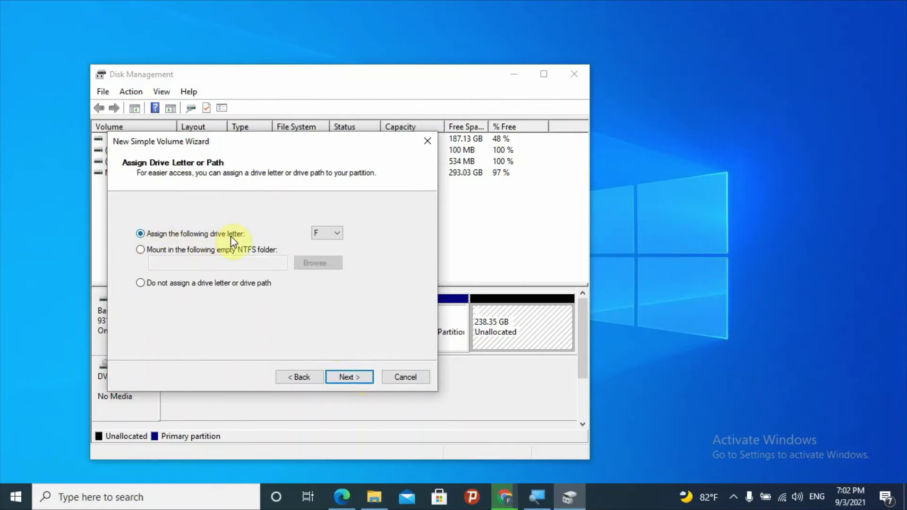
{"action": "left_click", "coordinate": [338, 235]}
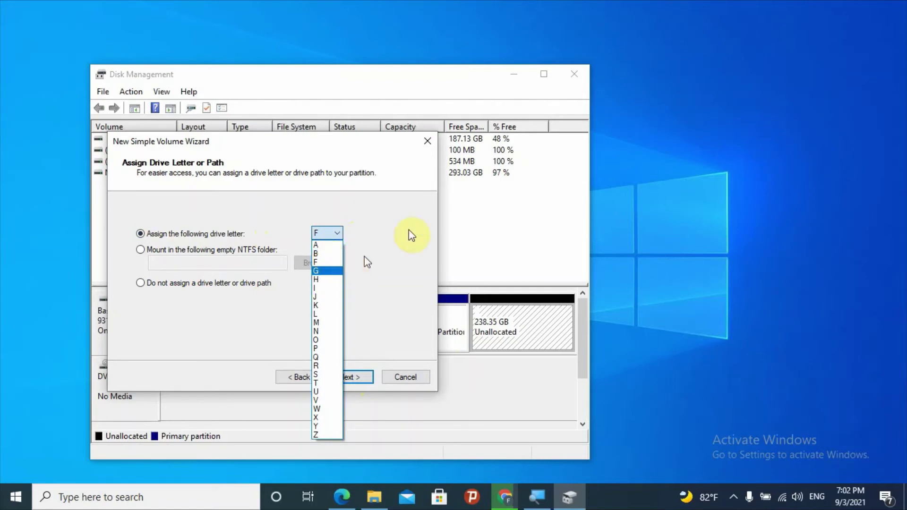
{"action": "left_click", "coordinate": [319, 237]}
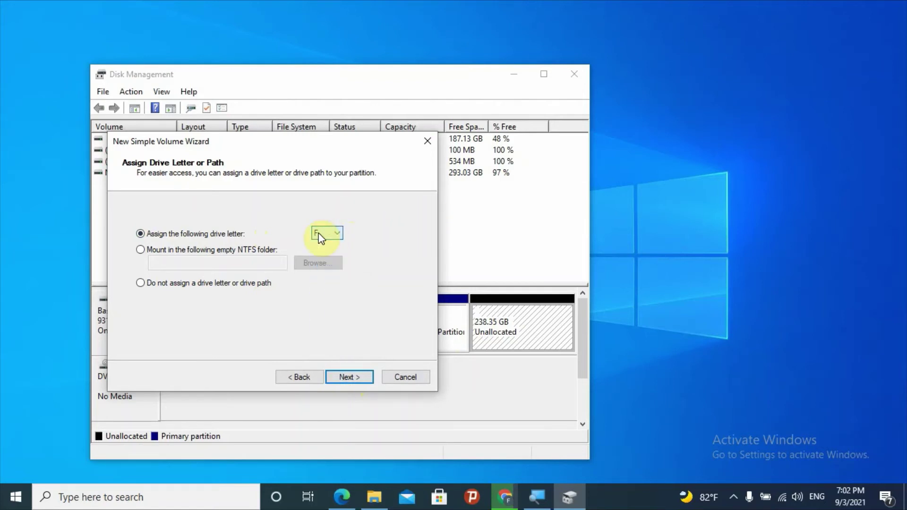
{"action": "left_click", "coordinate": [353, 376]}
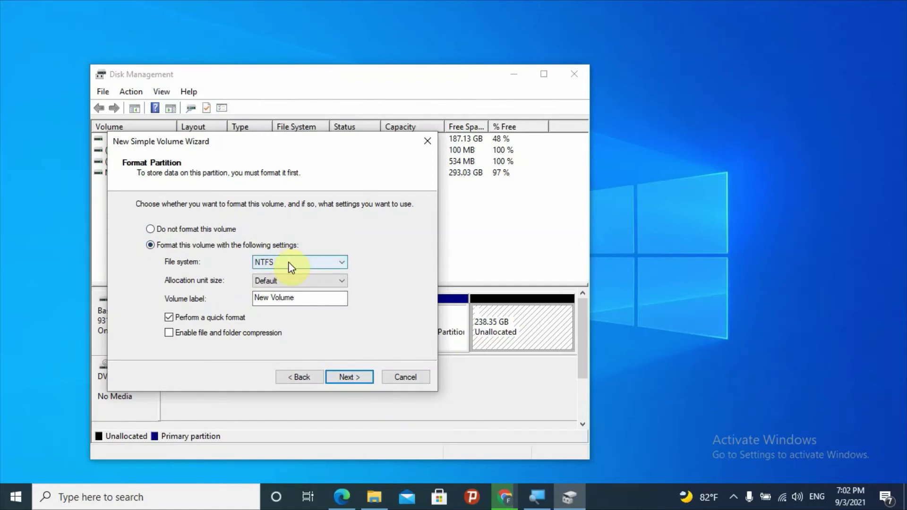
- Create the volume with a quick NTFS format, default allocation unit size and label New Volume, and view the drives in This PC
{"action": "left_click", "coordinate": [343, 262]}
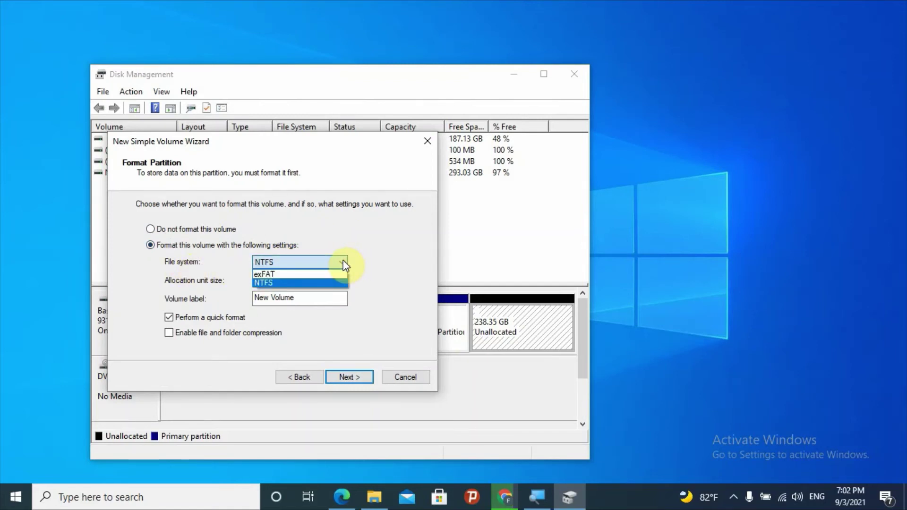
{"action": "left_click", "coordinate": [301, 275]}
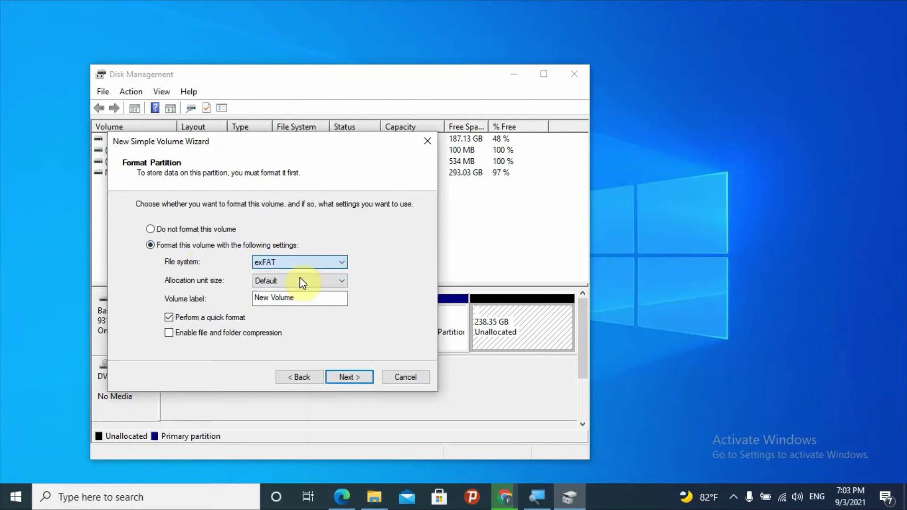
{"action": "left_click", "coordinate": [344, 262]}
{"action": "left_click_drag", "start_coordinate": [293, 299], "coordinate": [255, 299]}
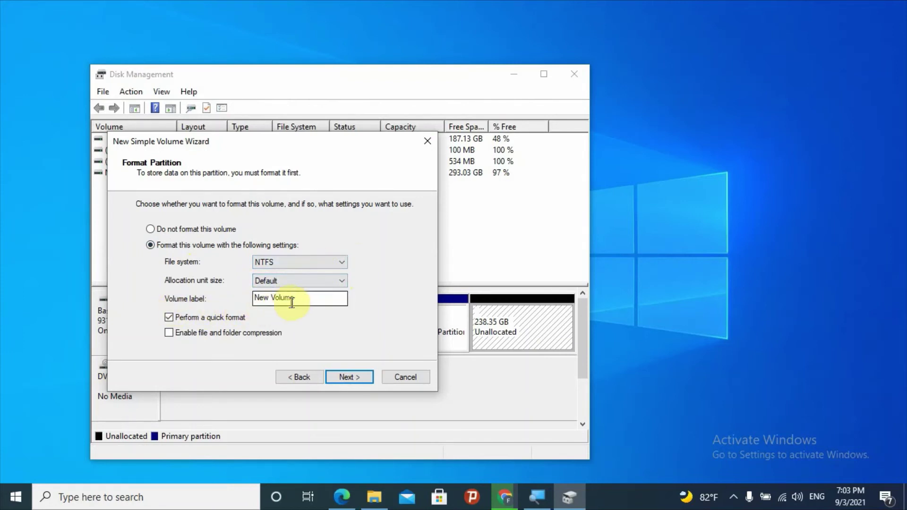
{"action": "left_click", "coordinate": [292, 302]}
{"action": "left_click", "coordinate": [353, 377]}
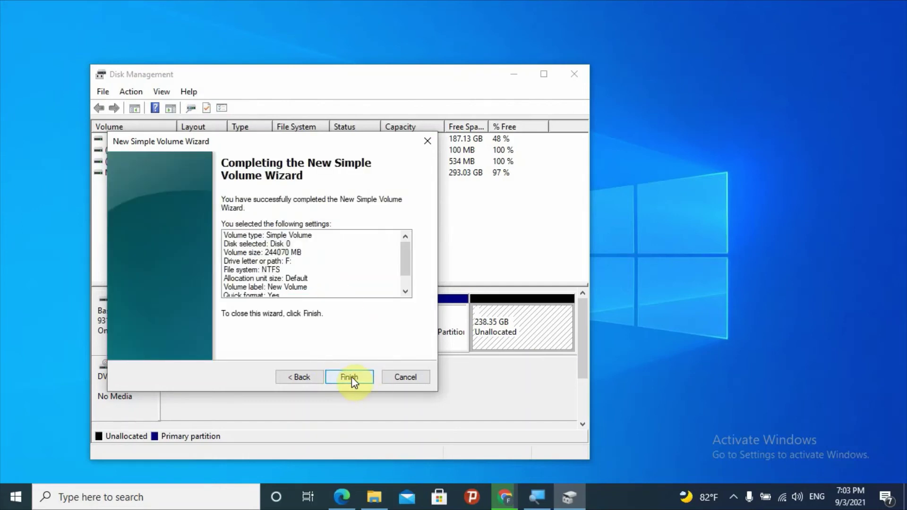
{"action": "left_click", "coordinate": [352, 377]}
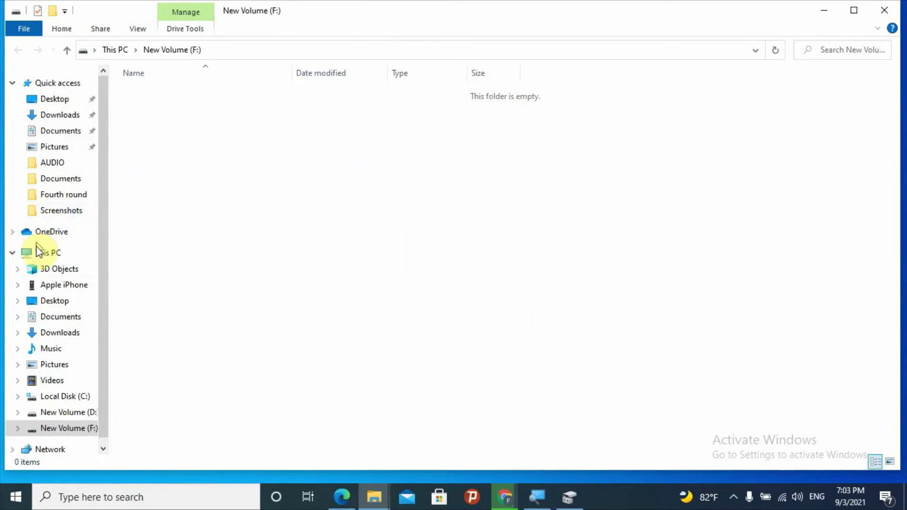
{"action": "left_click", "coordinate": [38, 258]}
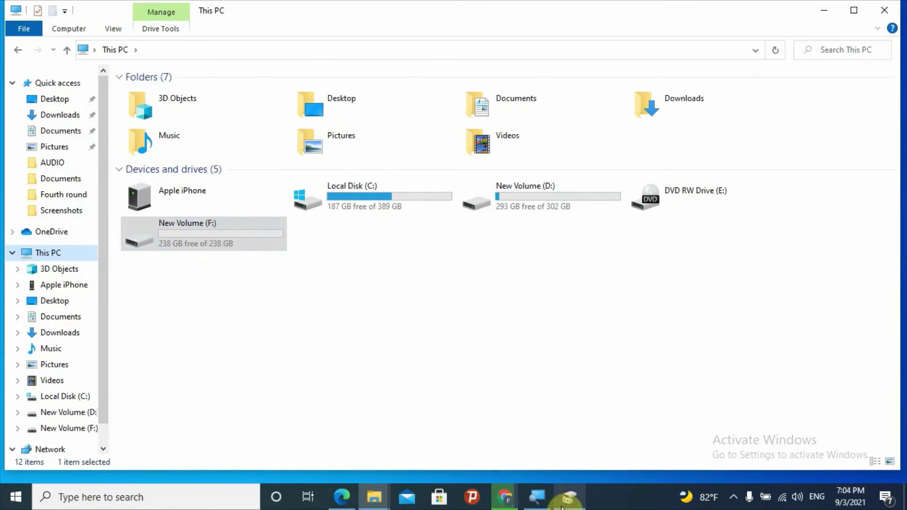
- Return to Disk Management and delete the New Volume (F:) partition
{"action": "left_click", "coordinate": [568, 497]}
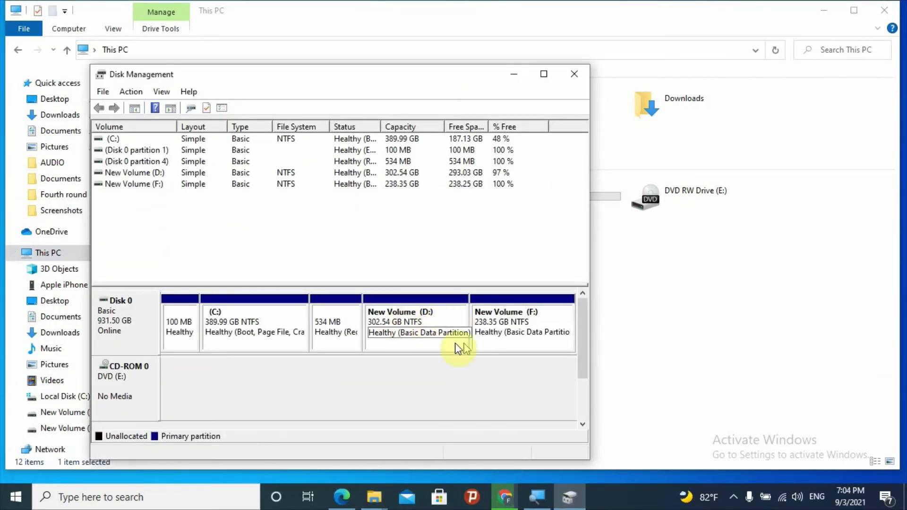
{"action": "right_click", "coordinate": [507, 319]}
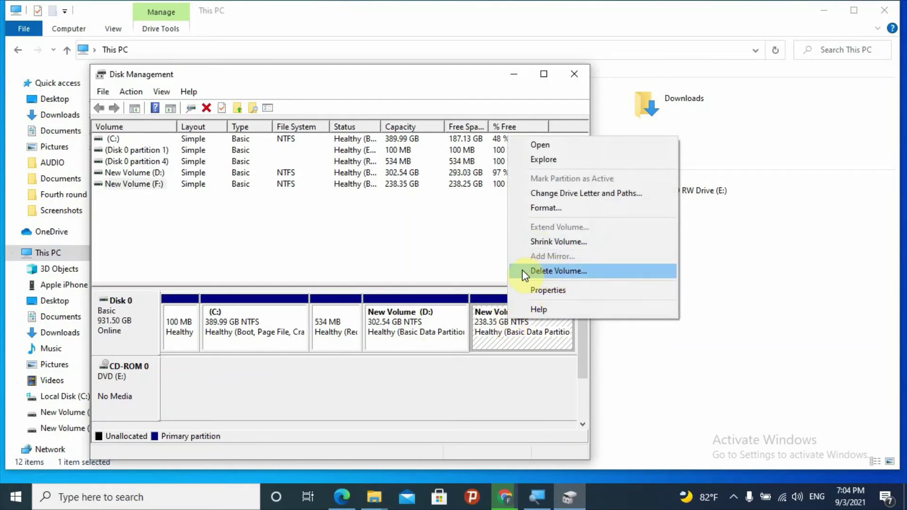
{"action": "left_click", "coordinate": [554, 276]}
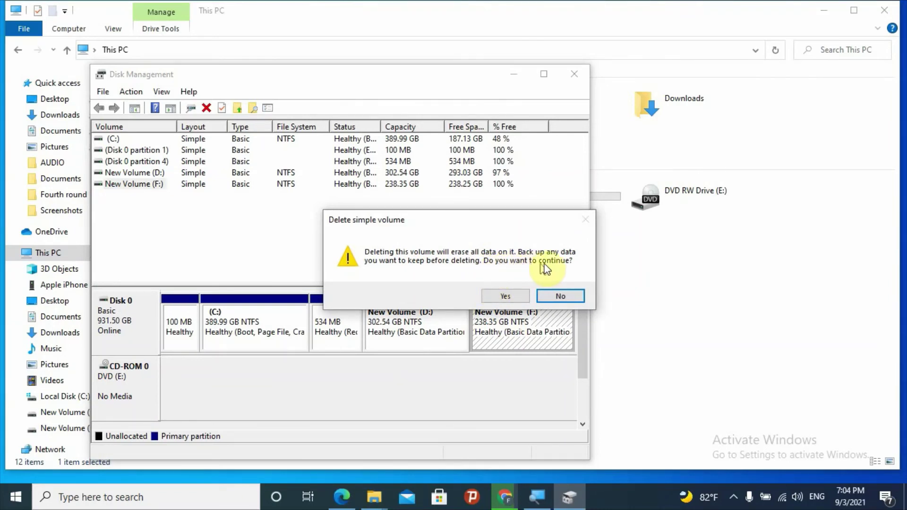
{"action": "left_click", "coordinate": [505, 296]}
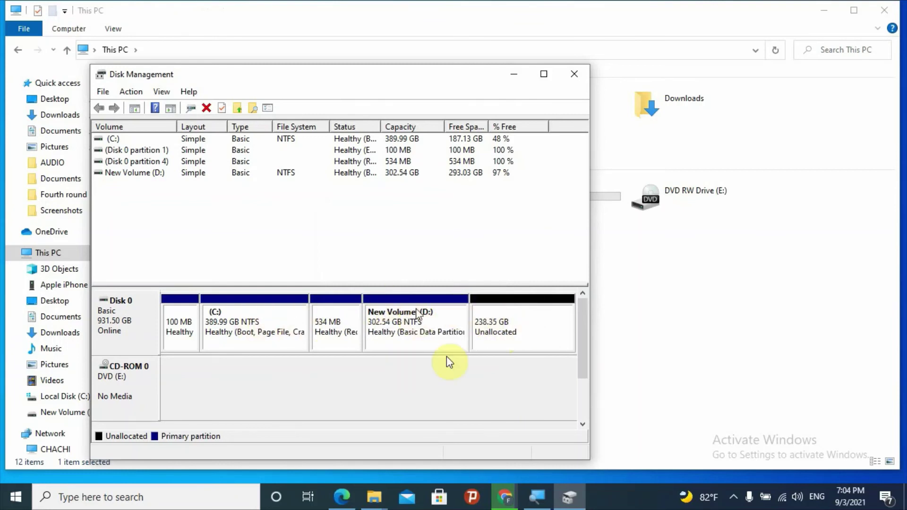
- Extend the New Volume (D:) partition by 244070 MB, using the unallocated space on Disk 0
{"action": "right_click", "coordinate": [411, 319]}
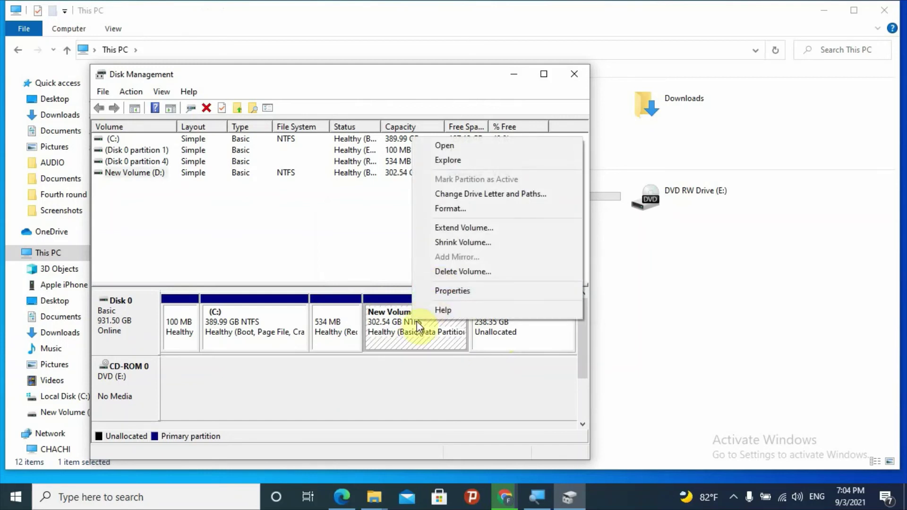
{"action": "left_click", "coordinate": [409, 399]}
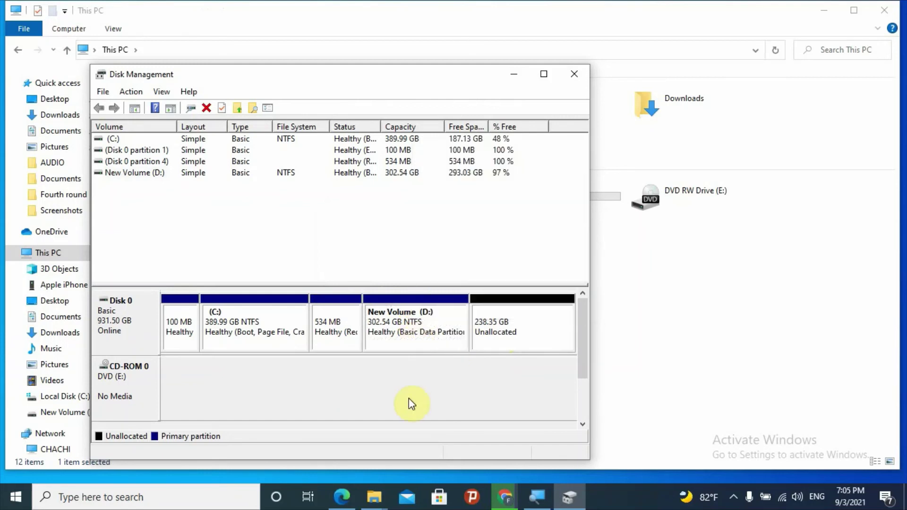
{"action": "right_click", "coordinate": [408, 318]}
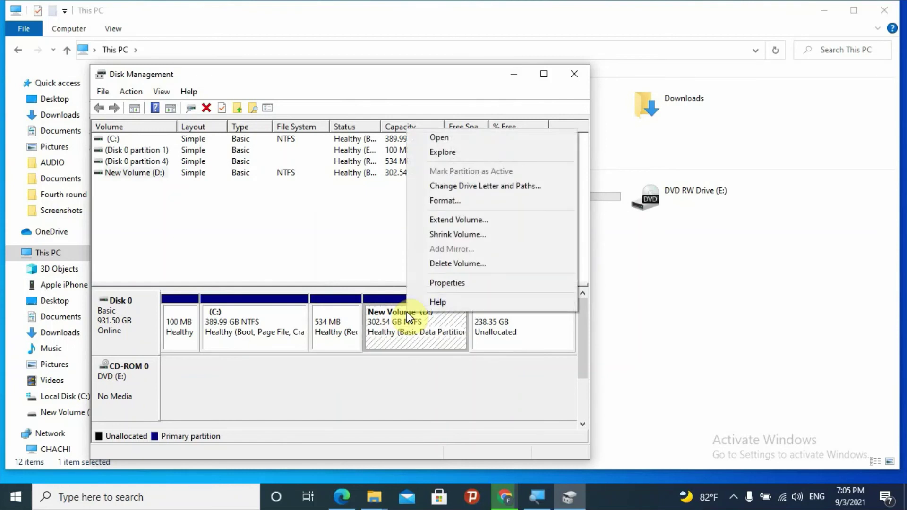
{"action": "left_click", "coordinate": [457, 220]}
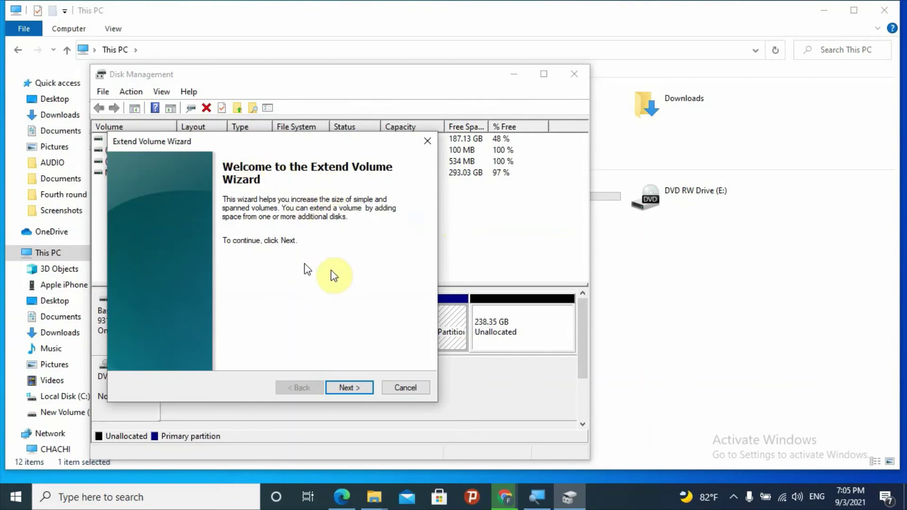
{"action": "left_click", "coordinate": [360, 390]}
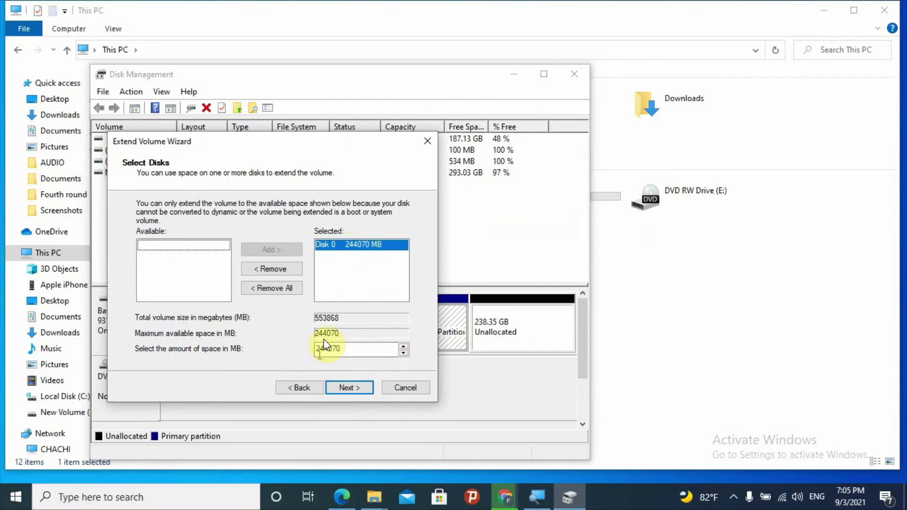
{"action": "left_click", "coordinate": [350, 388]}
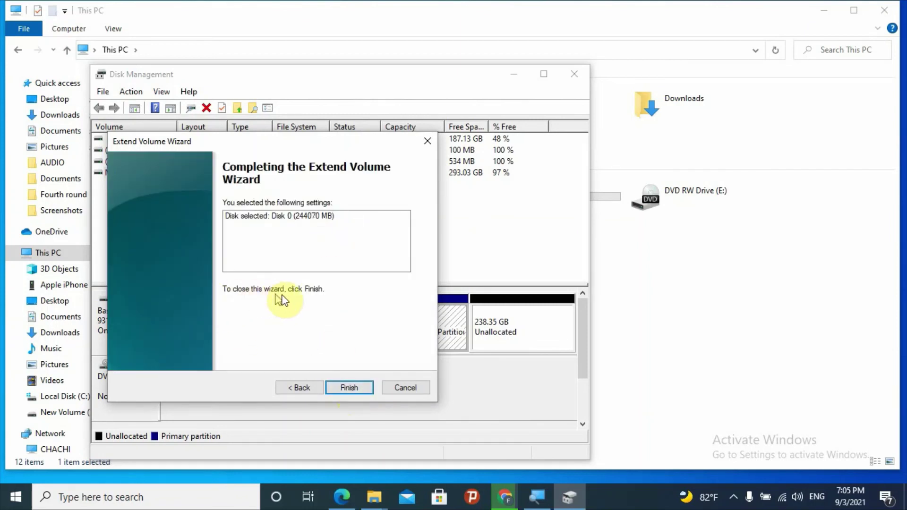
{"action": "left_click", "coordinate": [350, 387]}
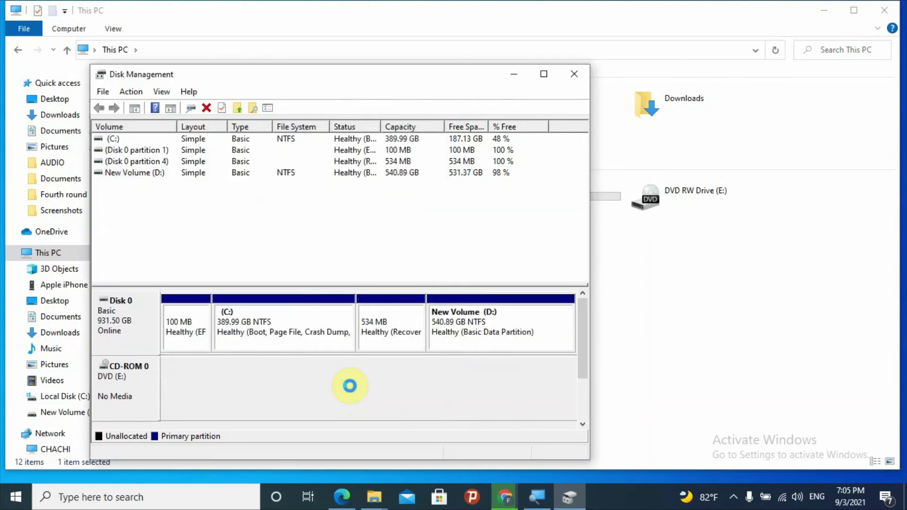